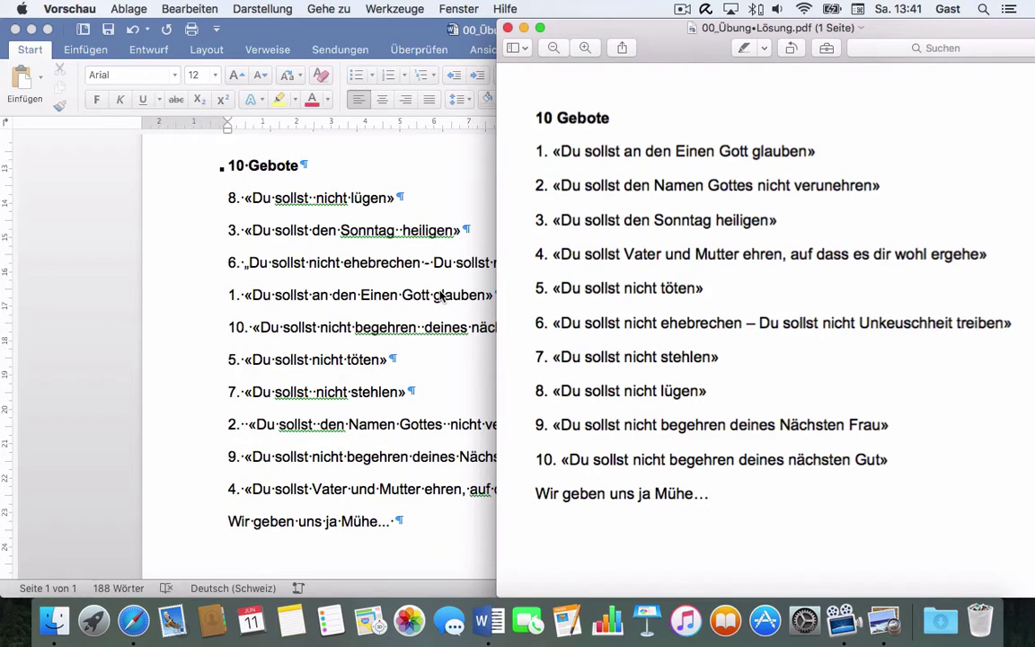
Step: Select the full '1. «Du sollst an den Einen Gott glauben»' line and toggle formatting marks off and on
click(440, 295)
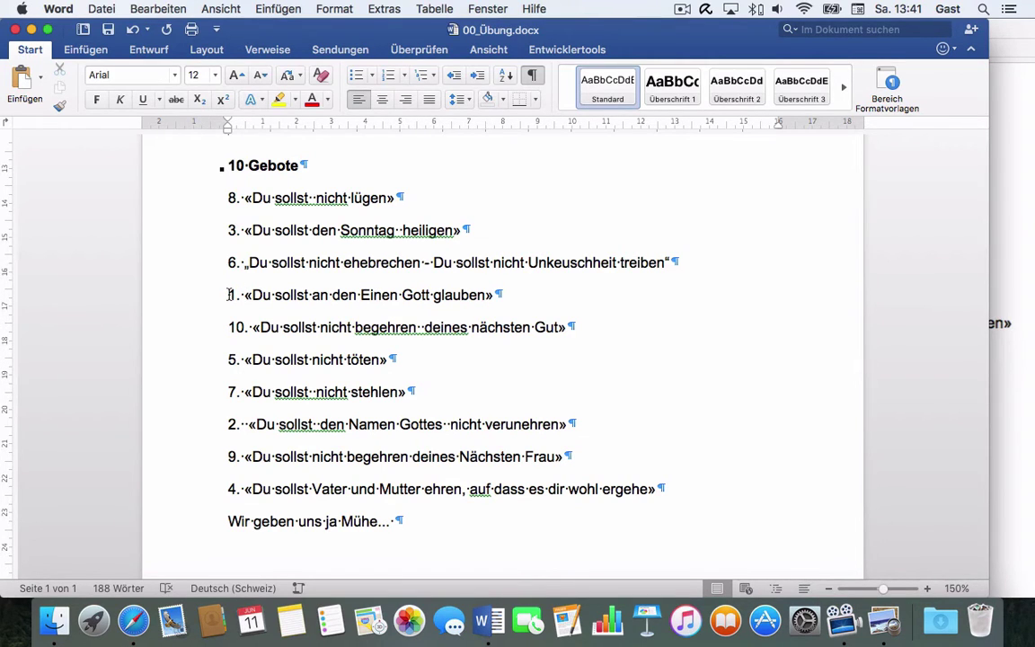
drag(229, 295, 507, 306)
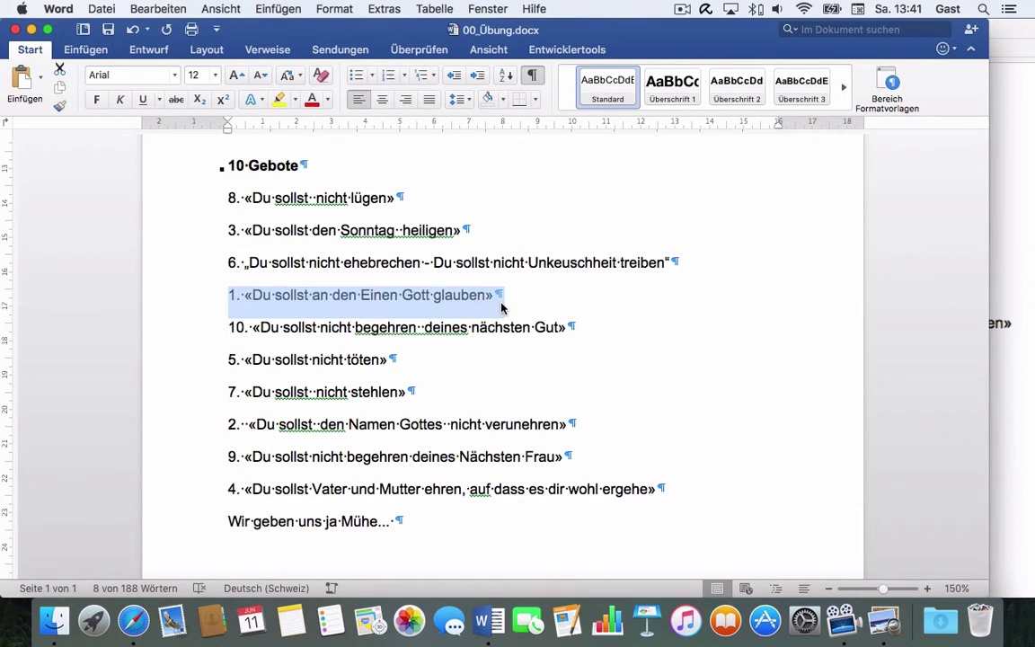
click(533, 77)
click(533, 76)
click(534, 76)
click(534, 77)
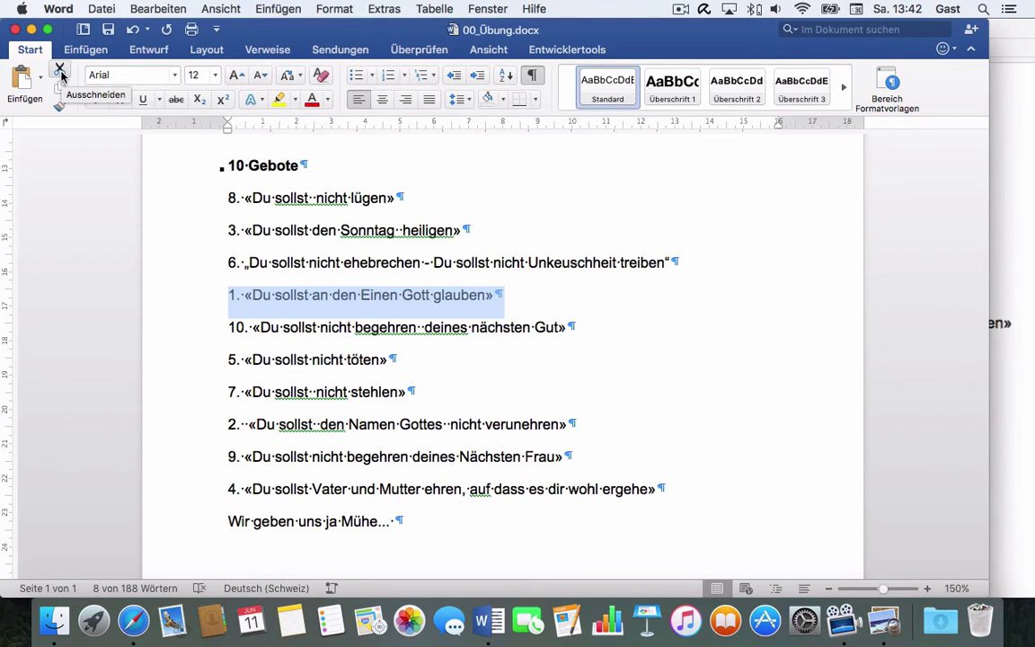
Step: Cut the commandment 1 line and paste it before the 8. line via the Bearbeiten menu
click(143, 10)
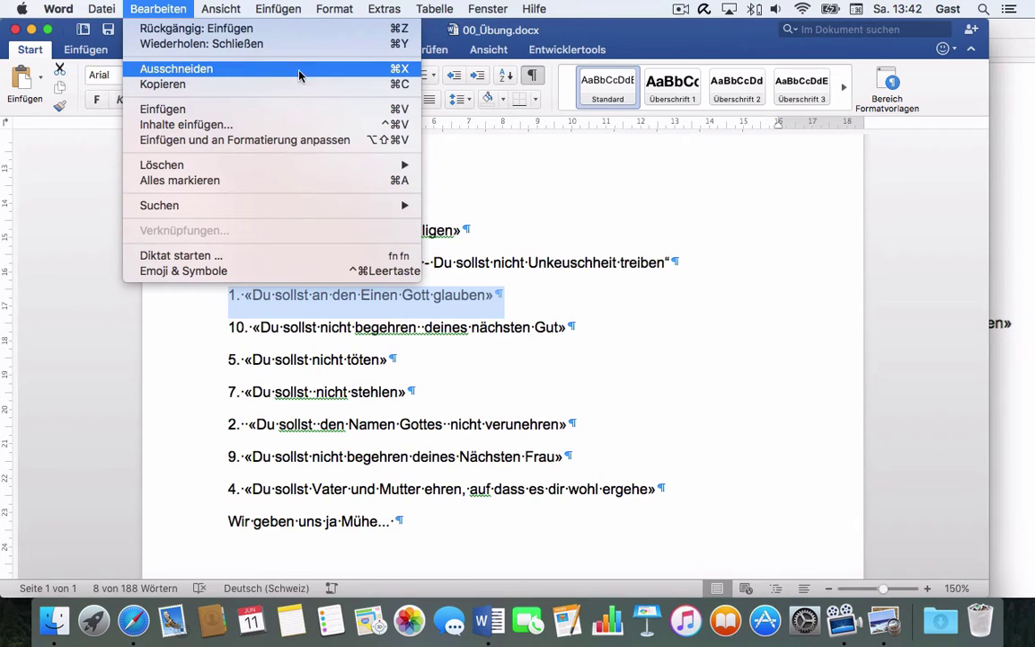
click(396, 76)
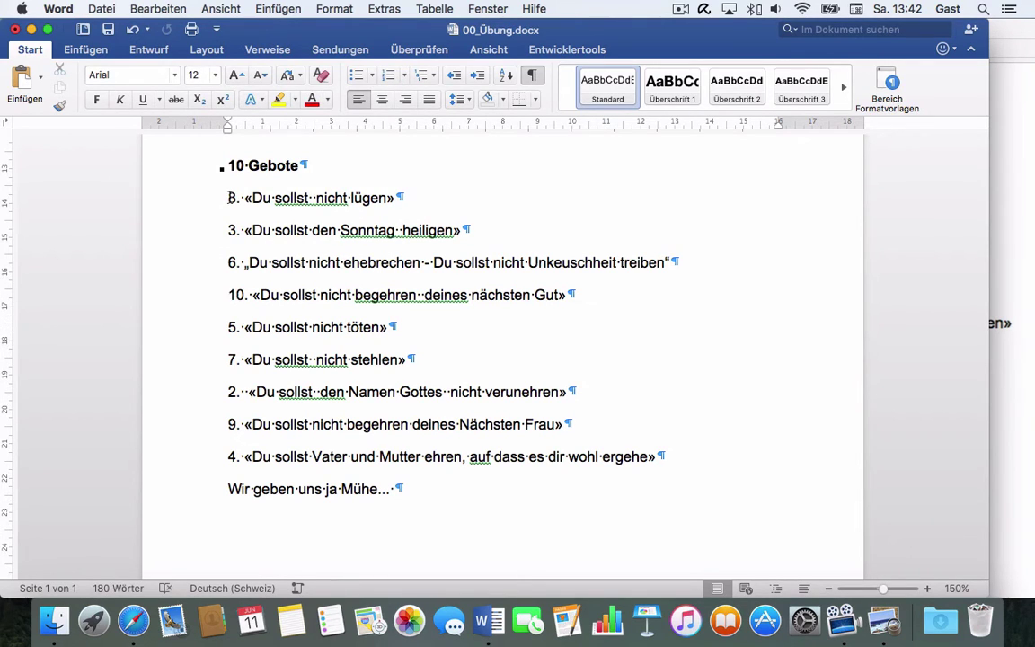
click(230, 197)
click(176, 9)
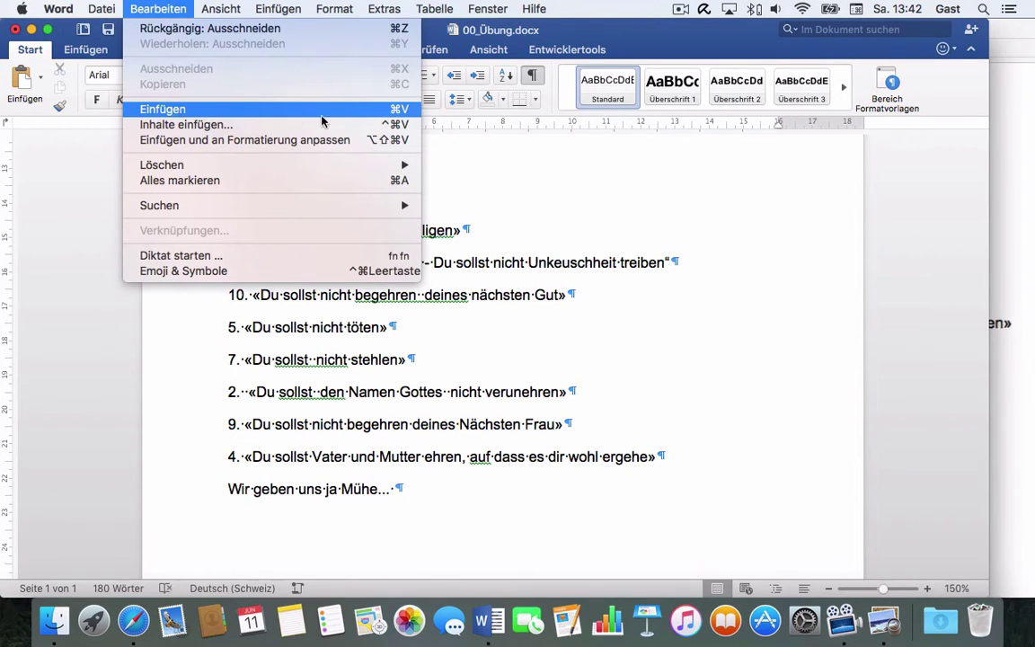
click(396, 111)
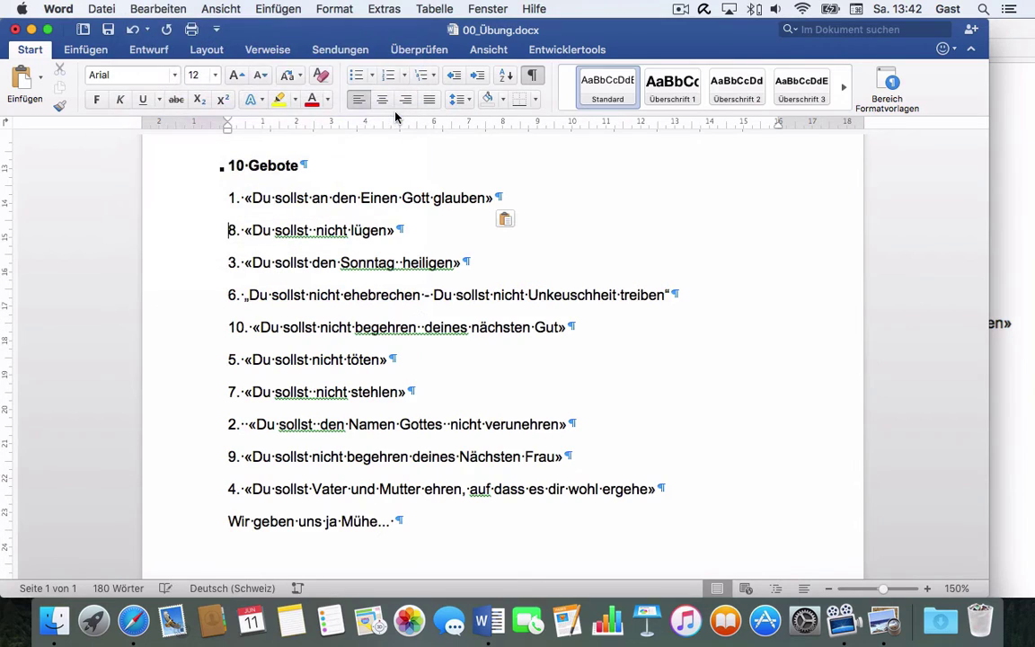
Step: Cut the commandment 2 line with ⌘X and paste it above the 8. line with ⌘V
click(231, 423)
drag(231, 424, 591, 426)
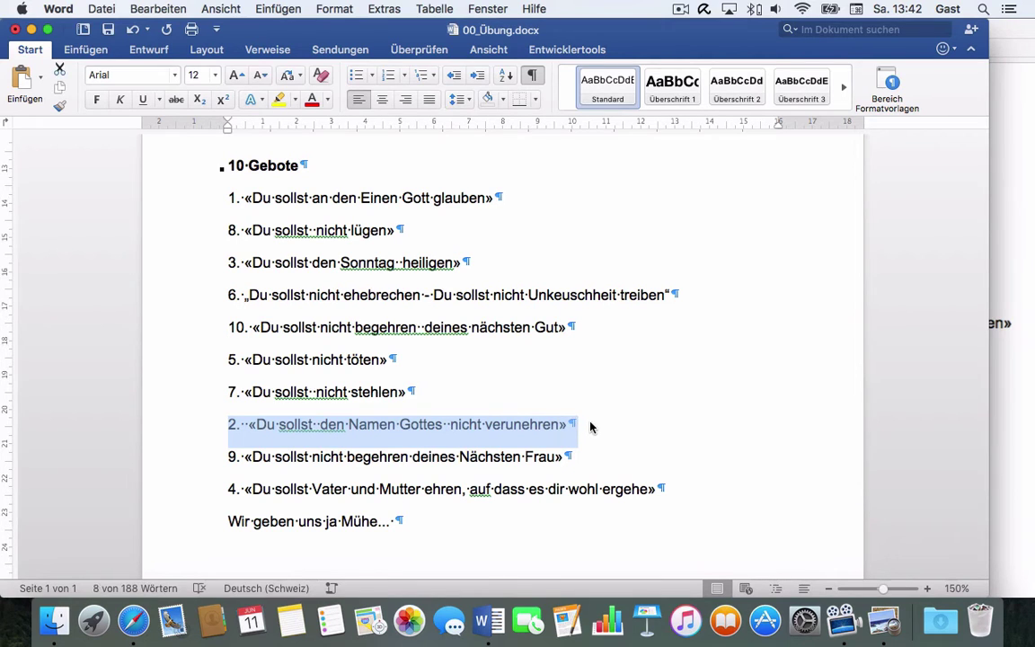
key(super+x)
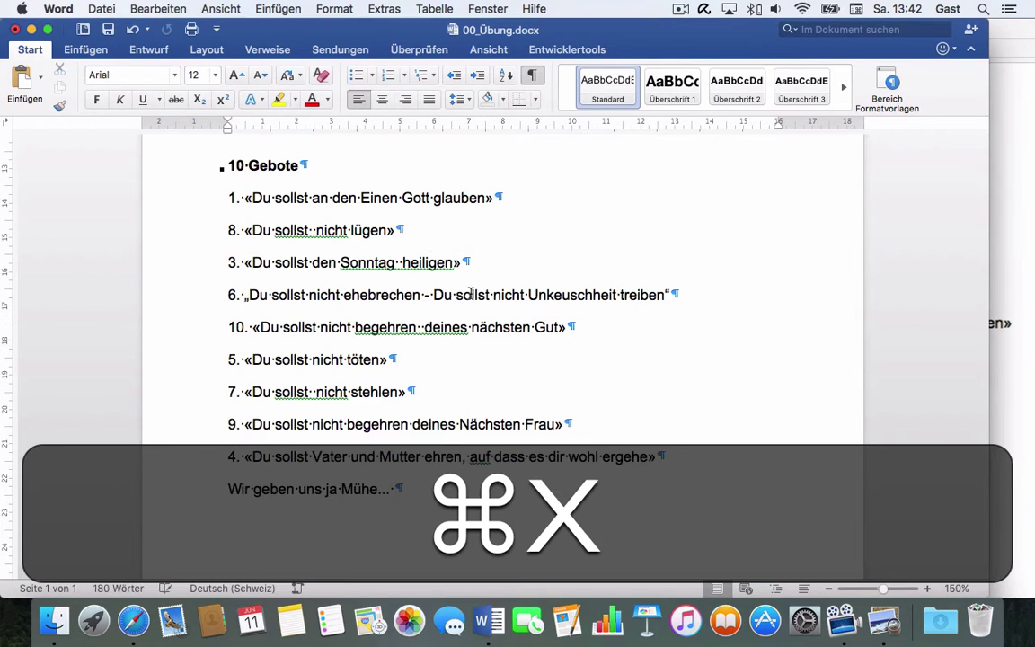
click(230, 226)
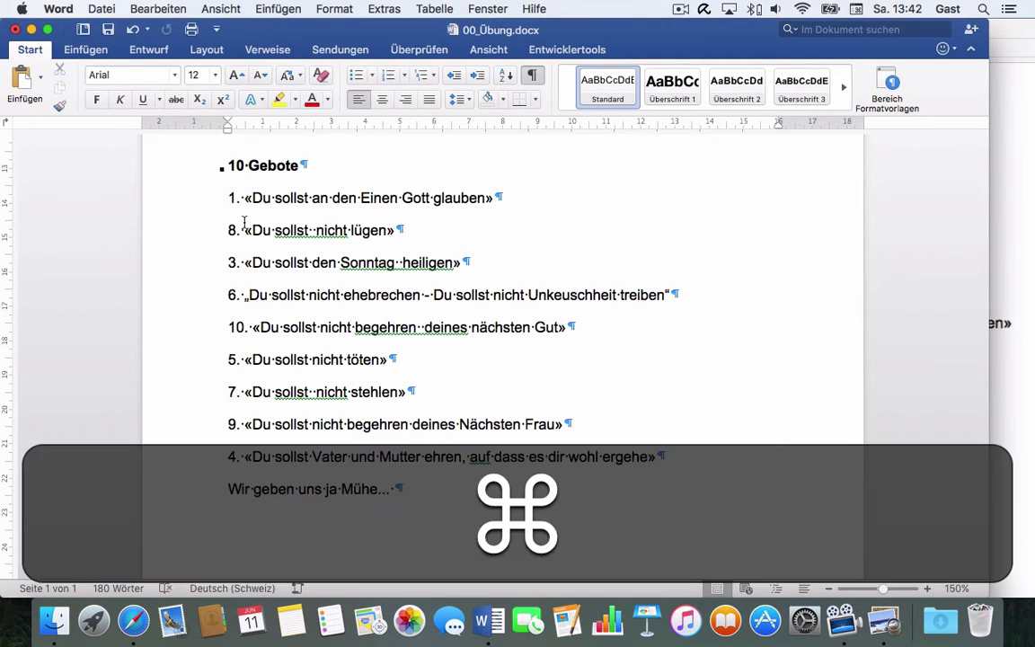
key(super+v)
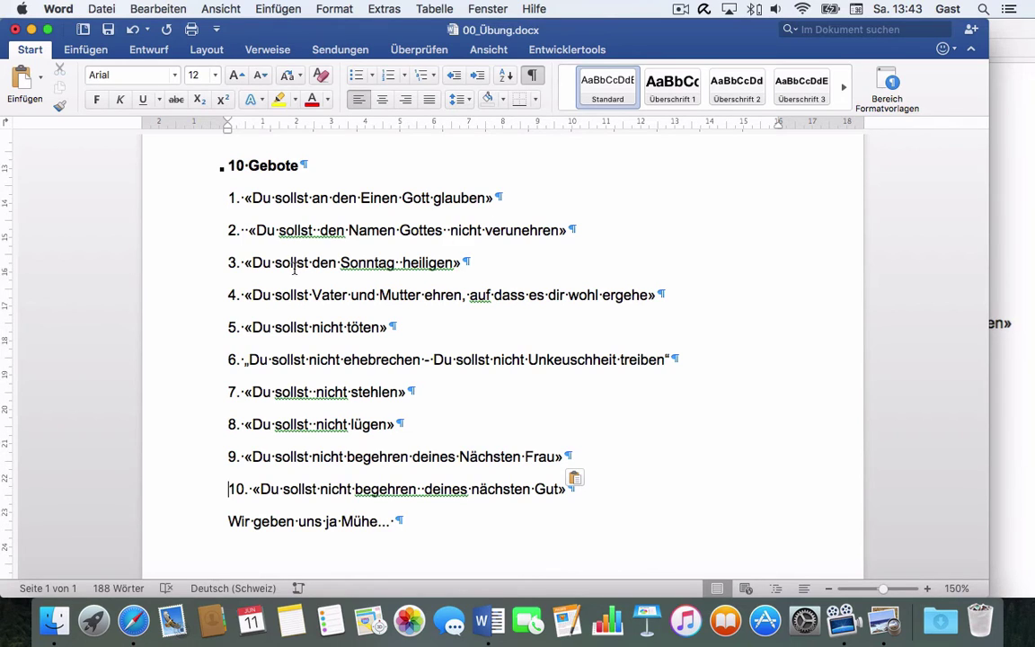
Step: Copy the word 'sollst' from line 1 and paste it into the 'Im Dokument suchen' field
double_click(290, 196)
drag(308, 198, 275, 201)
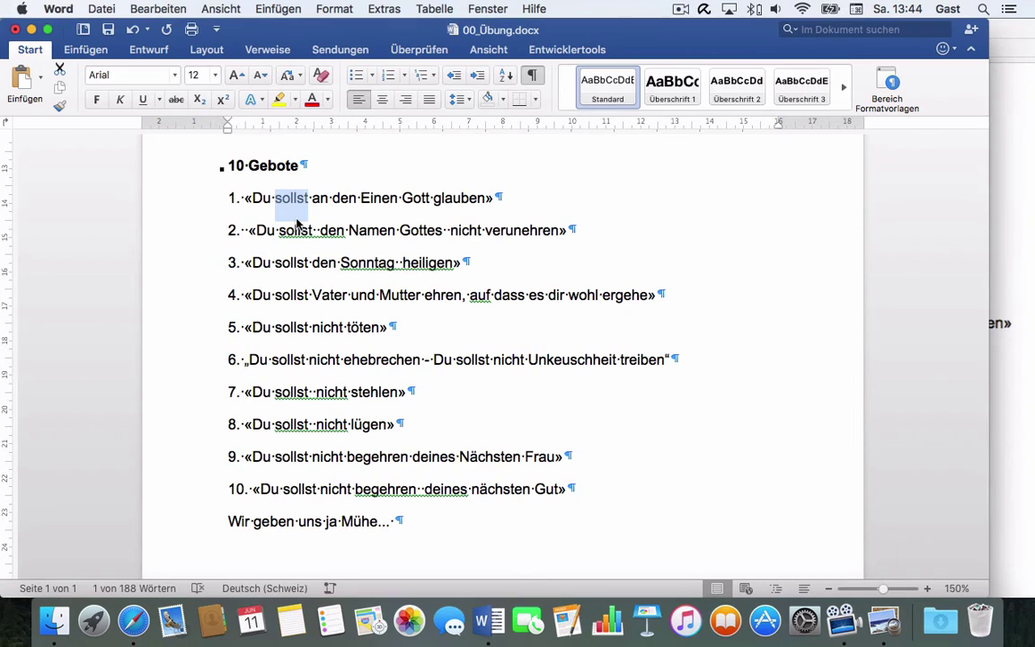
click(164, 12)
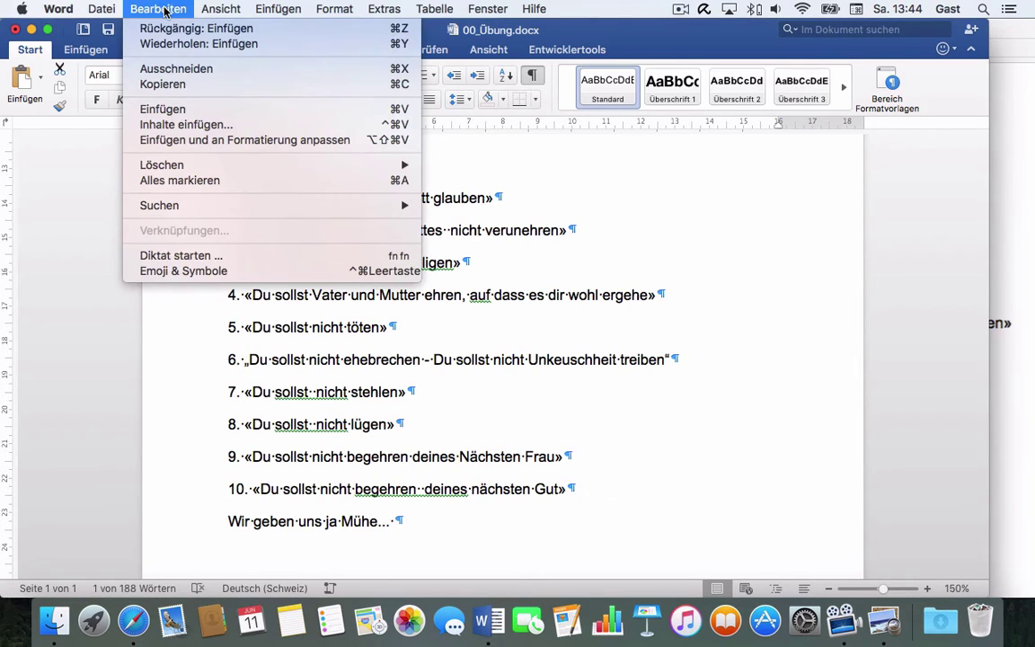
click(174, 86)
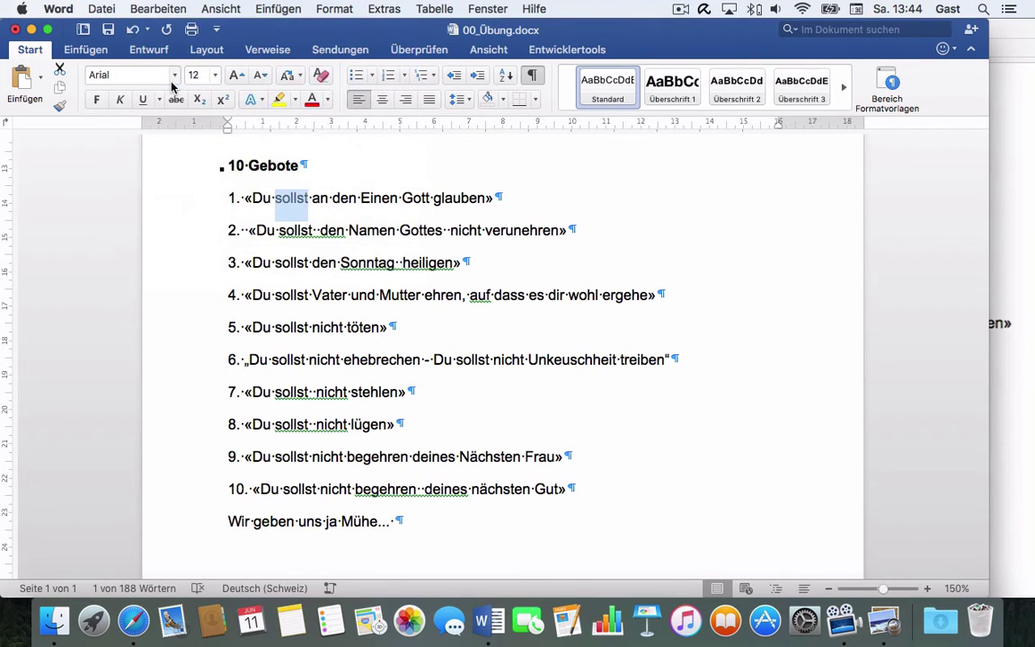
click(808, 30)
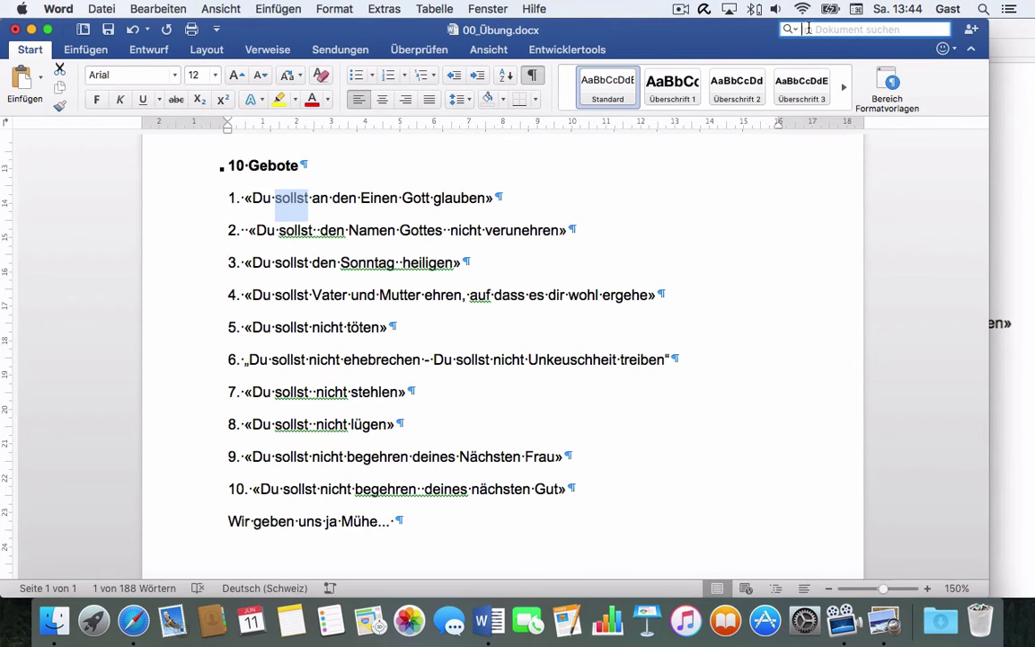
key(super+v)
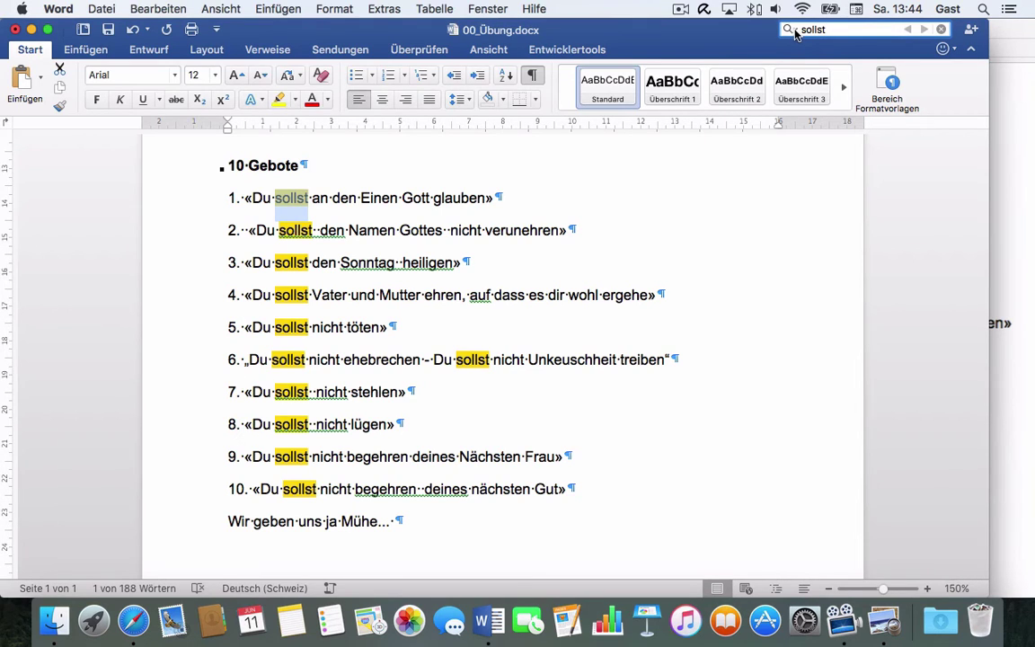
Step: Replace all 11 occurrences of 'sollst' with 'musst' using Ersetzen and Alle ersetzen
click(794, 33)
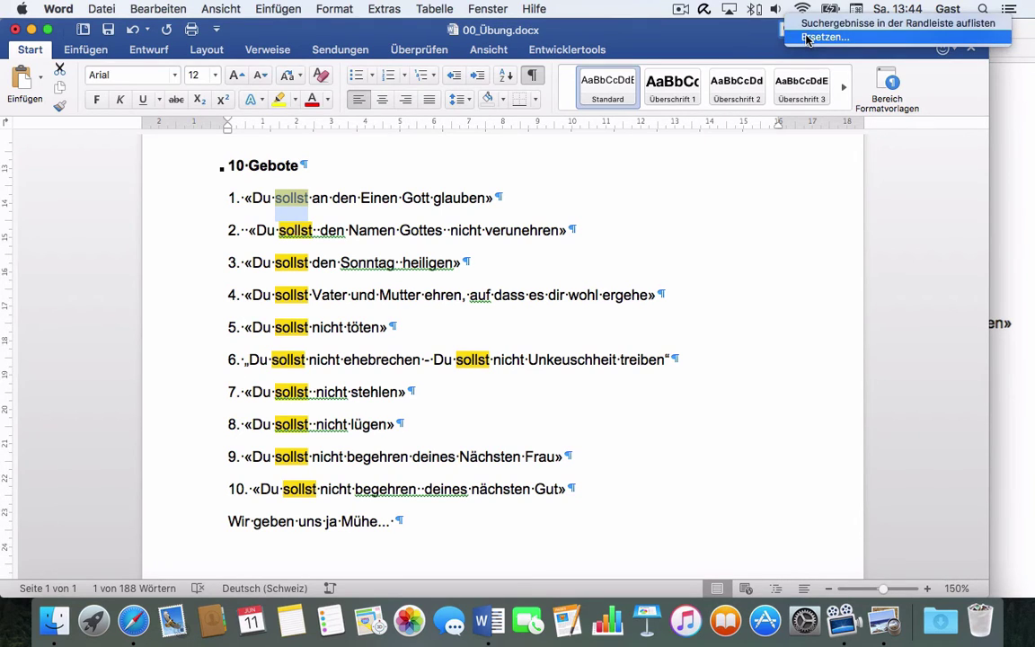
click(806, 38)
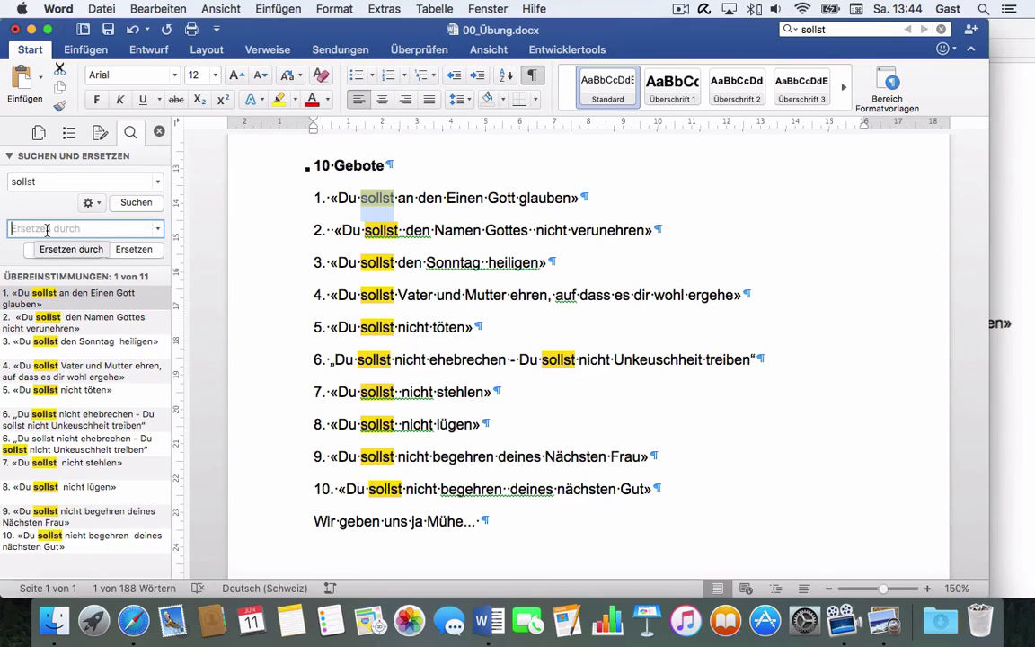
text(musst)
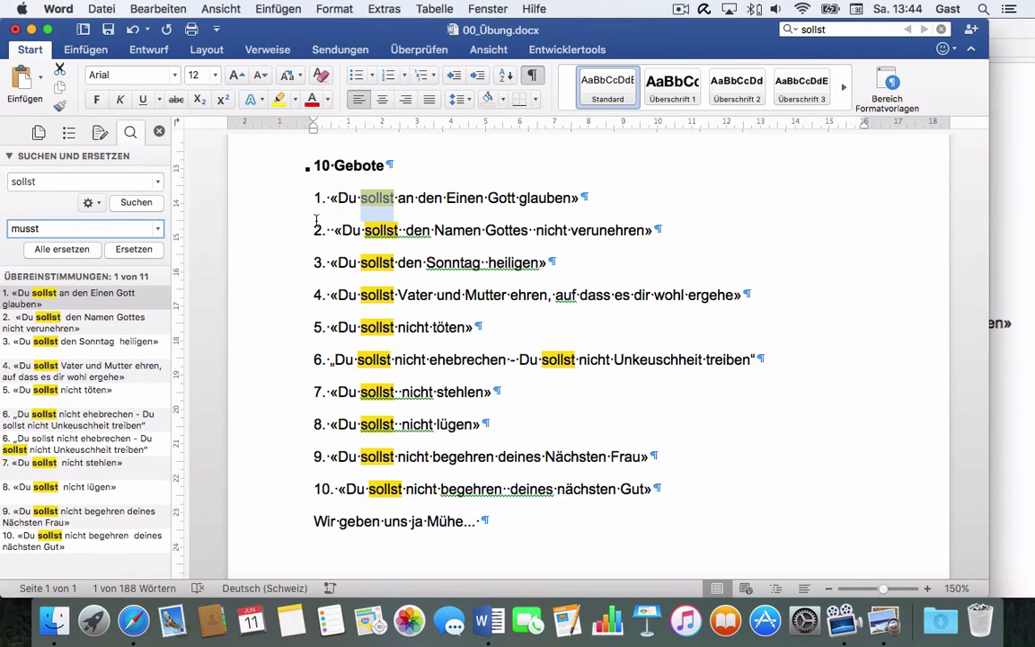
click(81, 253)
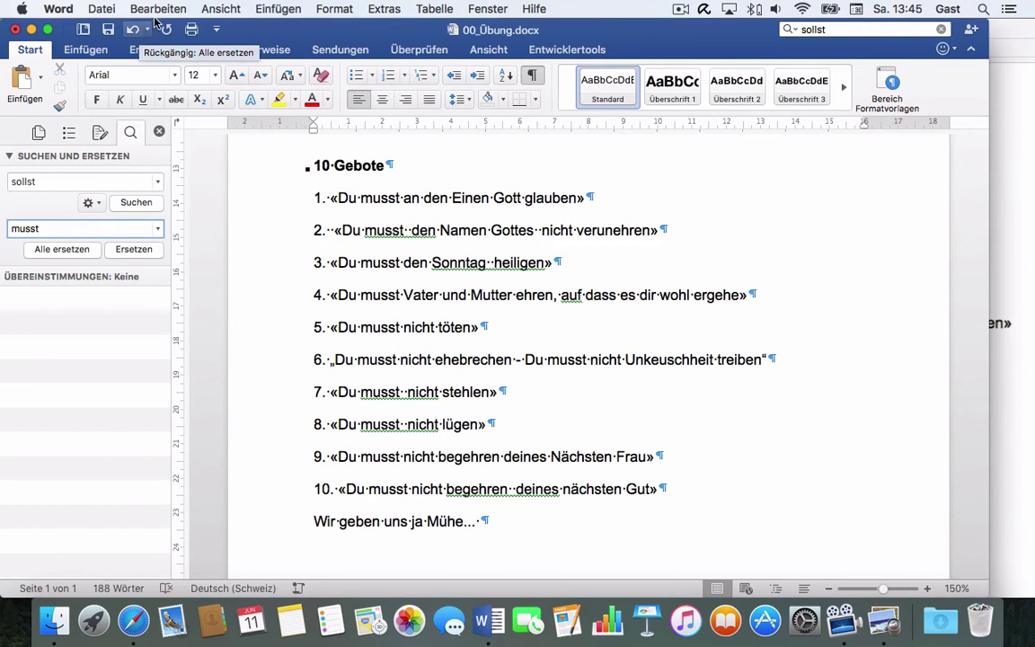
Step: Undo the 'musst' replacement, then place the cursor in the double space after 'sollst' in line 2
click(158, 11)
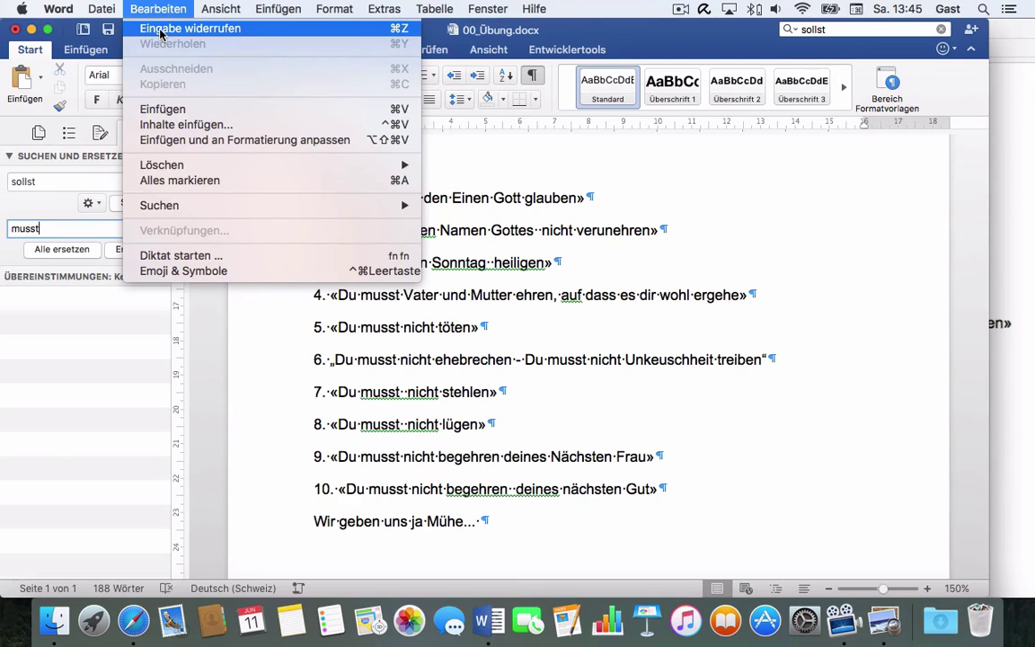
key(super+z)
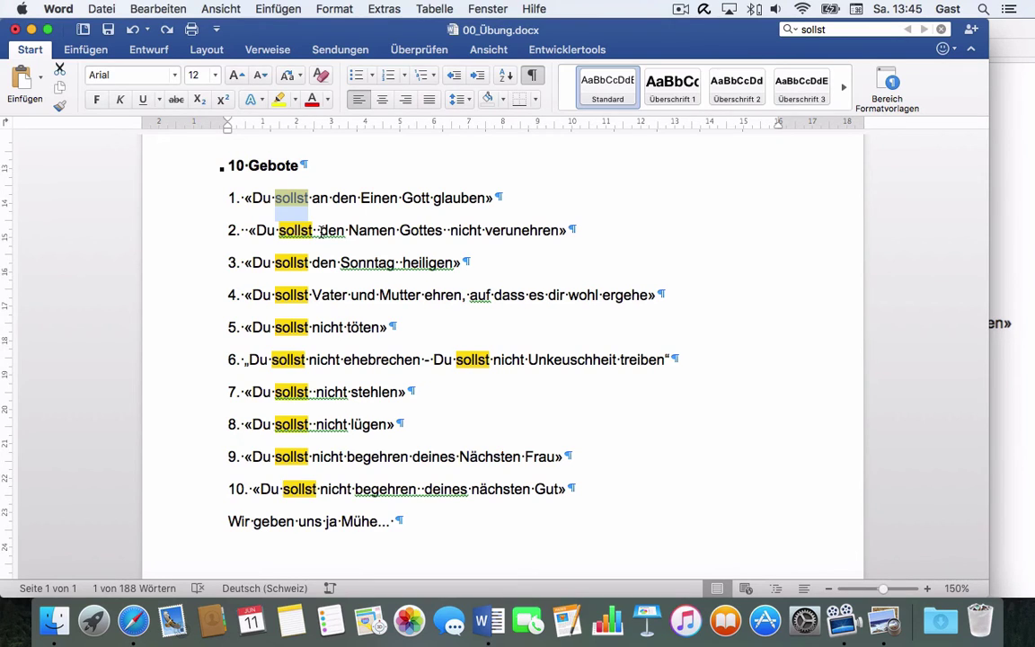
click(313, 231)
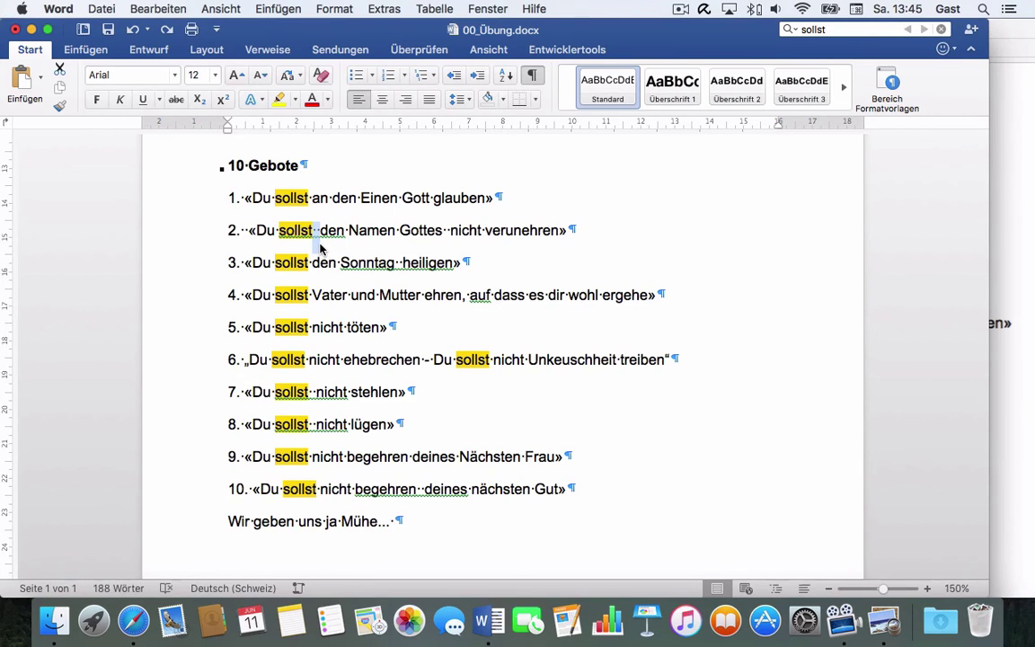
Step: Copy the double space into the search field and replace all 7 double spaces with single spaces
key(super)
key(super+c)
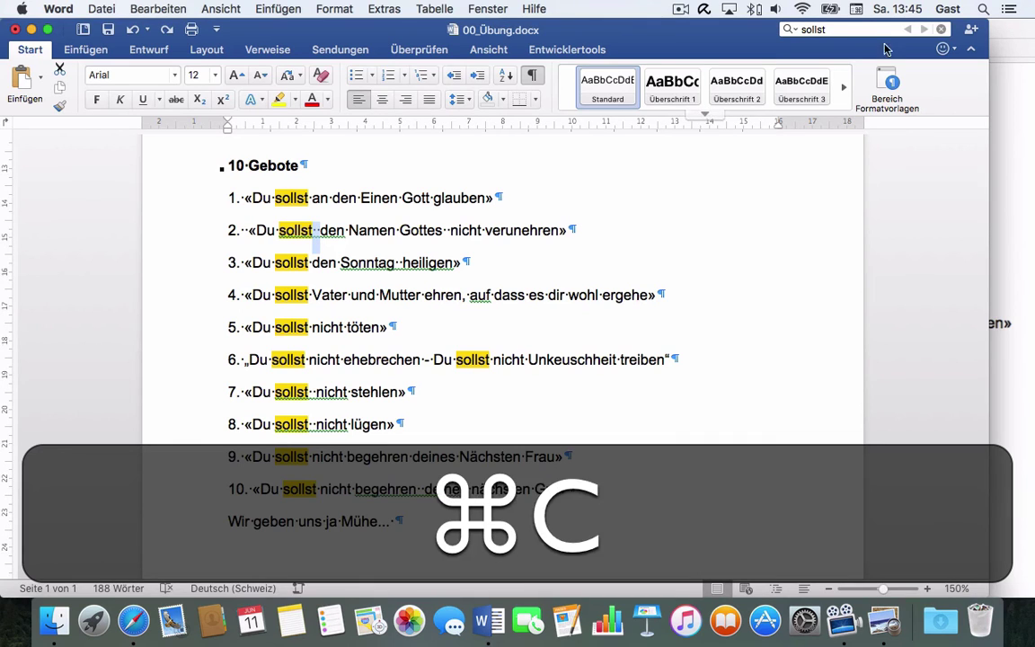
click(784, 29)
key(super+v)
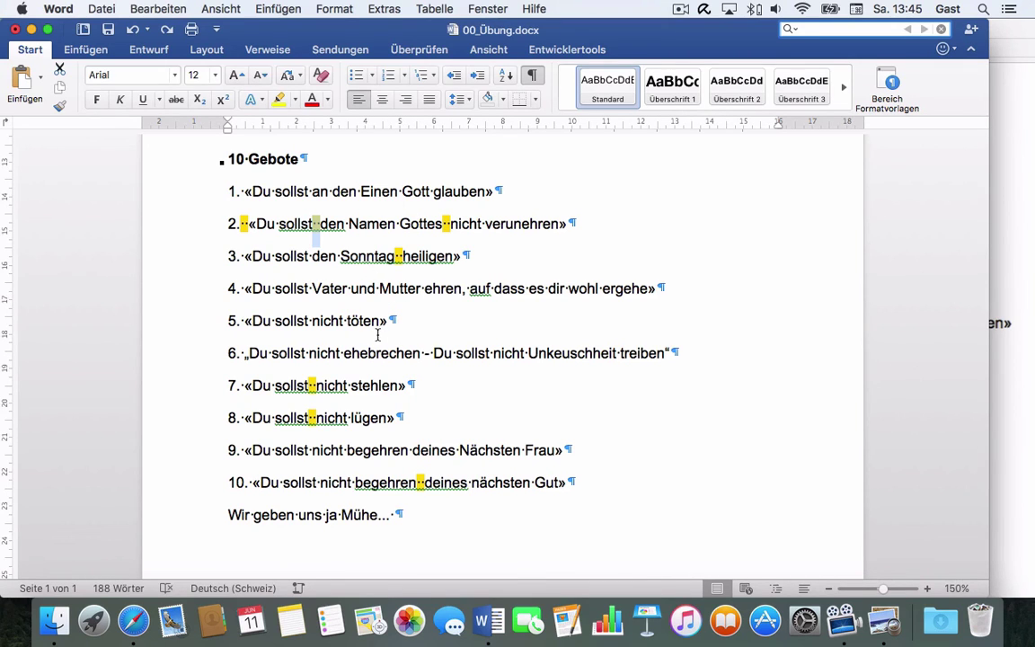
click(788, 29)
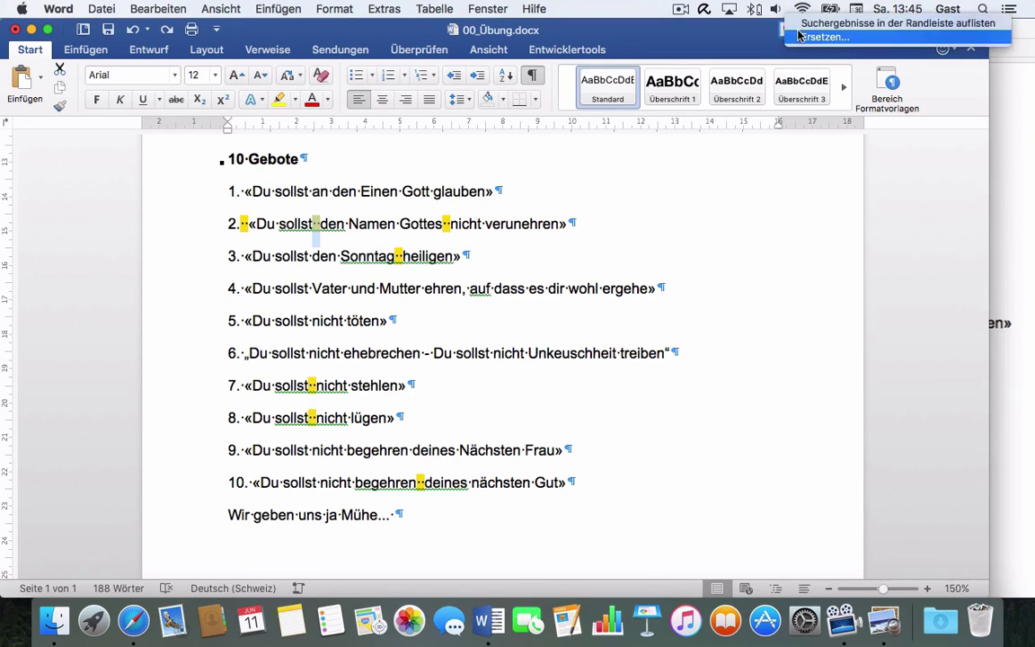
click(800, 37)
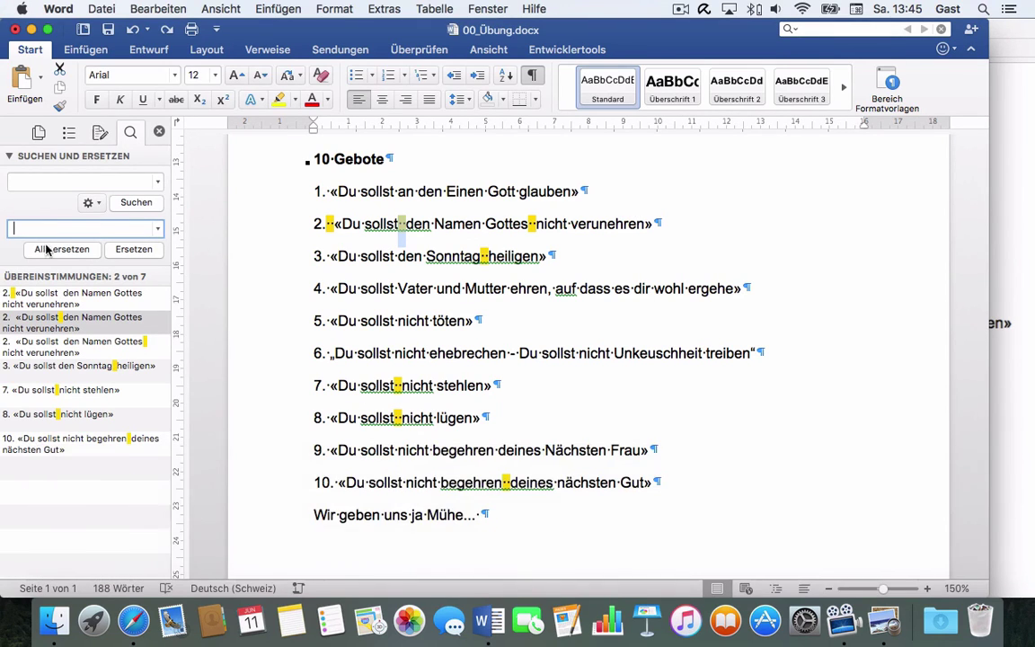
click(49, 252)
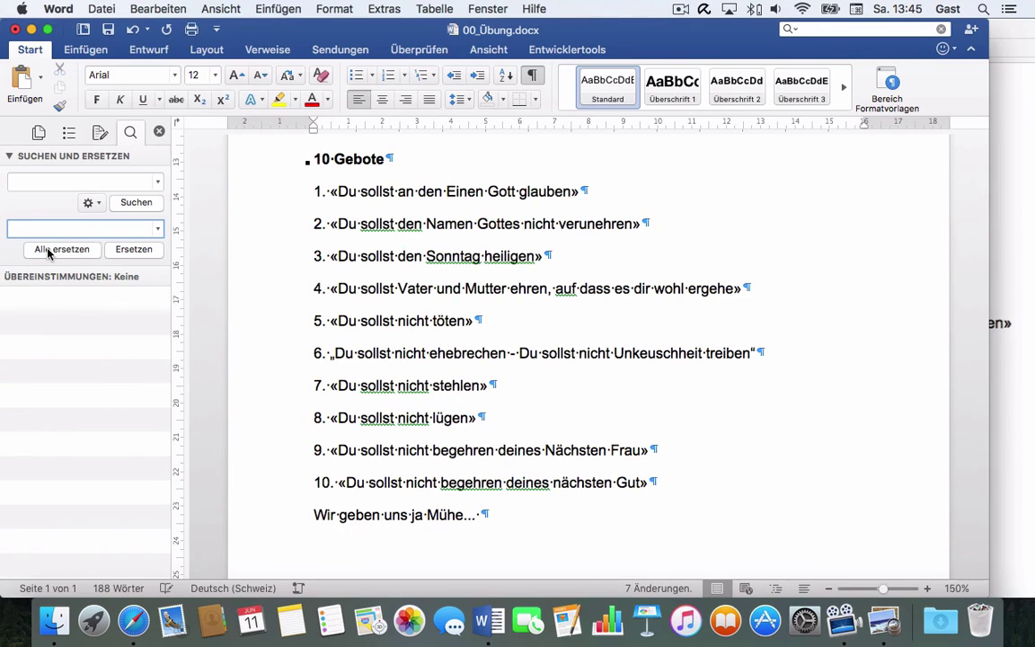